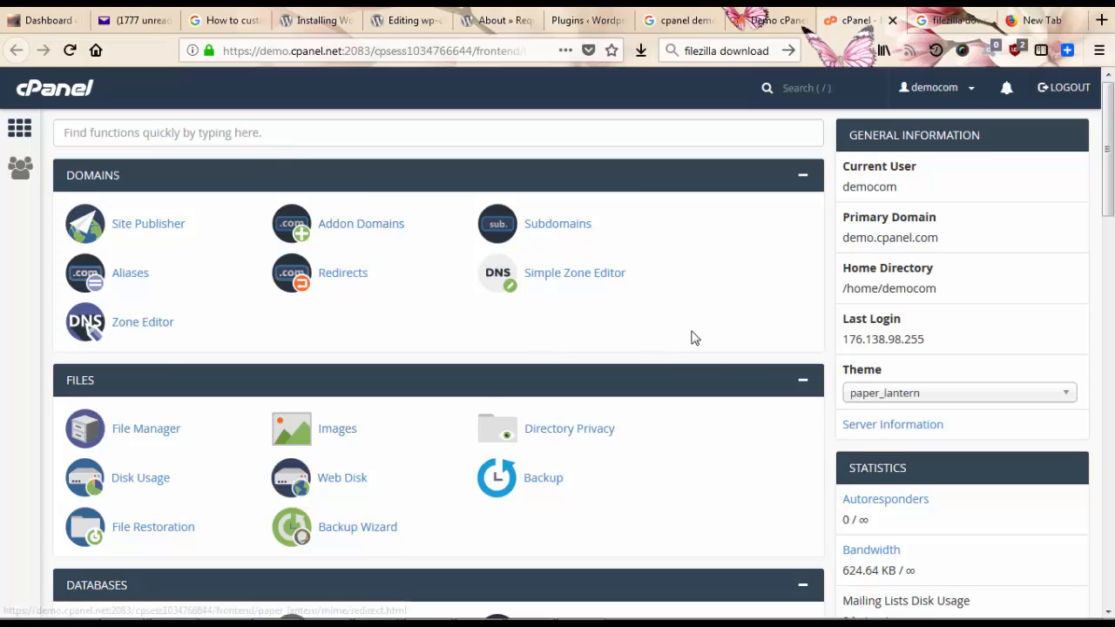
Type 'data' in cPanel's function search to show only phpMyAdmin and the MySQL database tools
scroll(486, 314, down, 5)
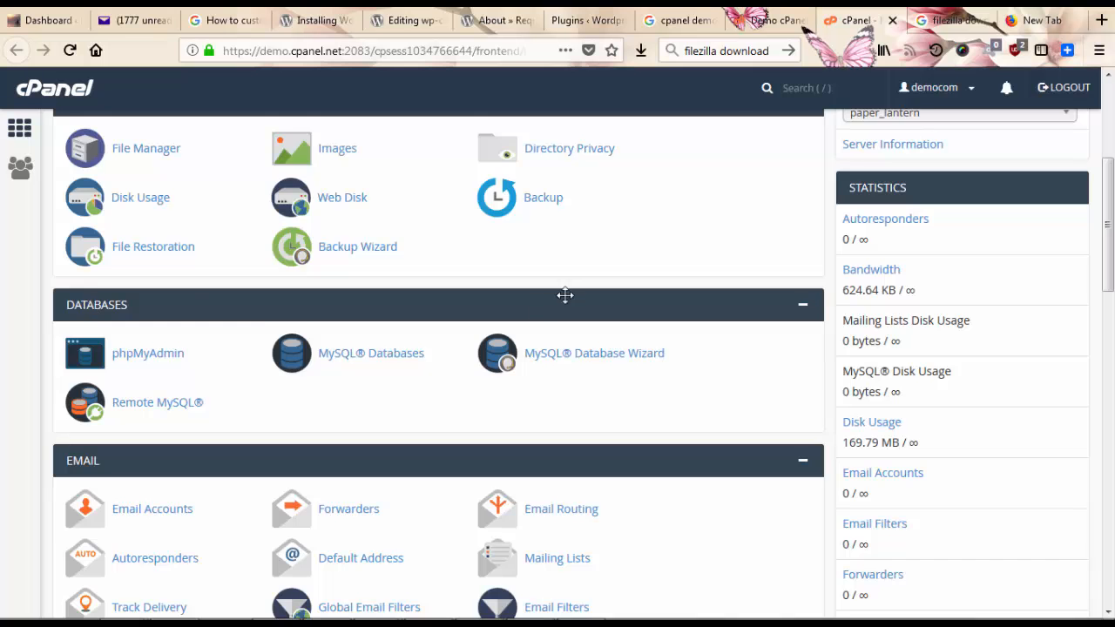
scroll(565, 297, up, 5)
click(279, 127)
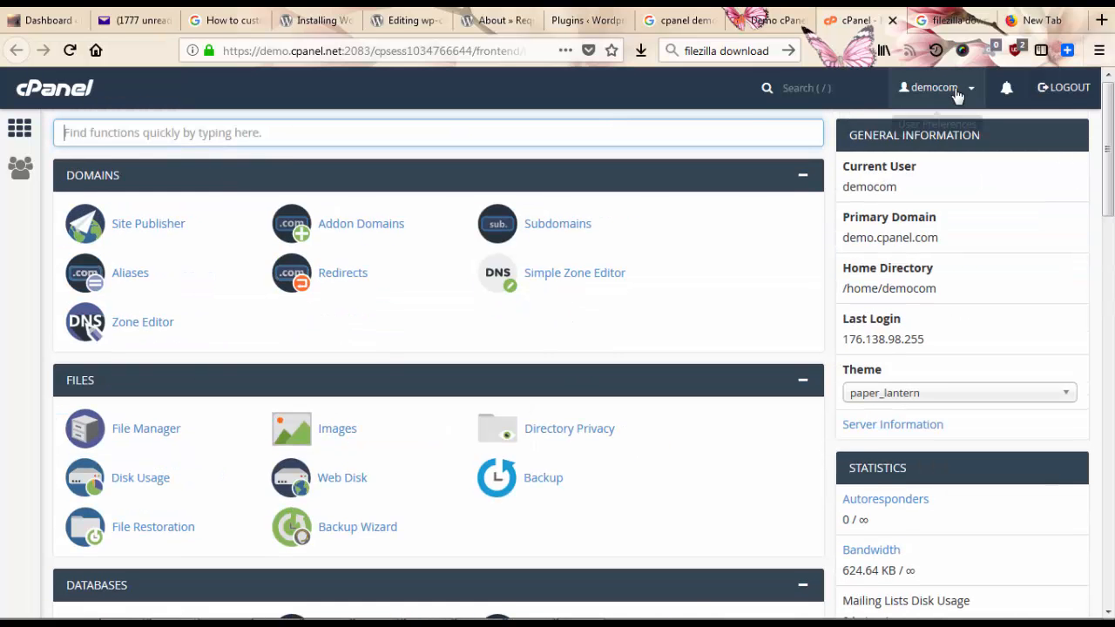
text(data)
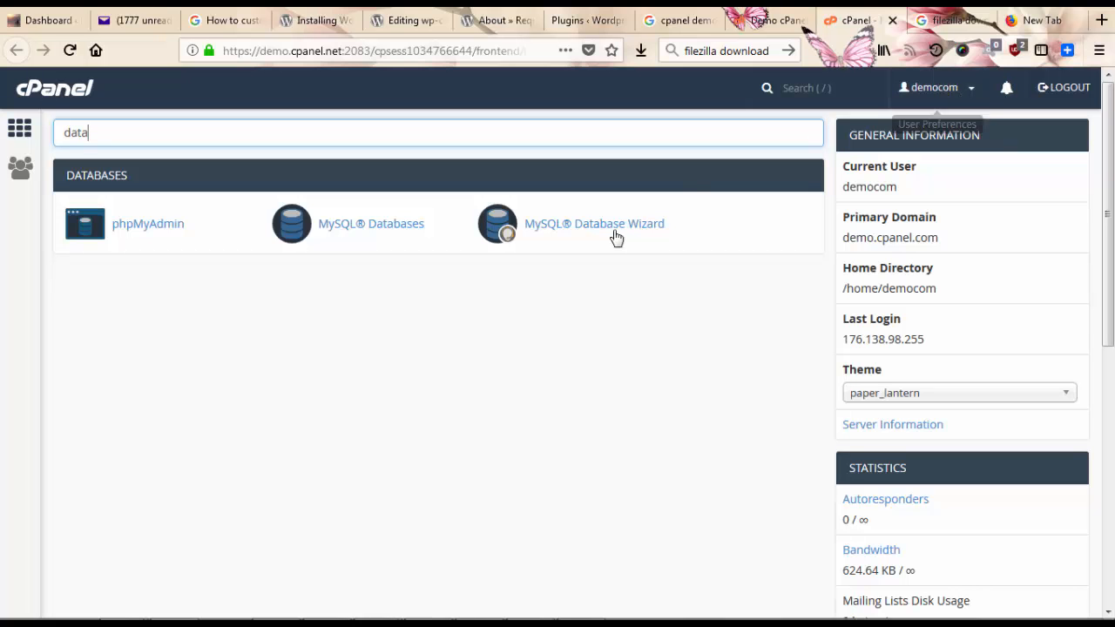
Open cPanel's MySQL Databases tool, then the MySQL Database Wizard
click(376, 228)
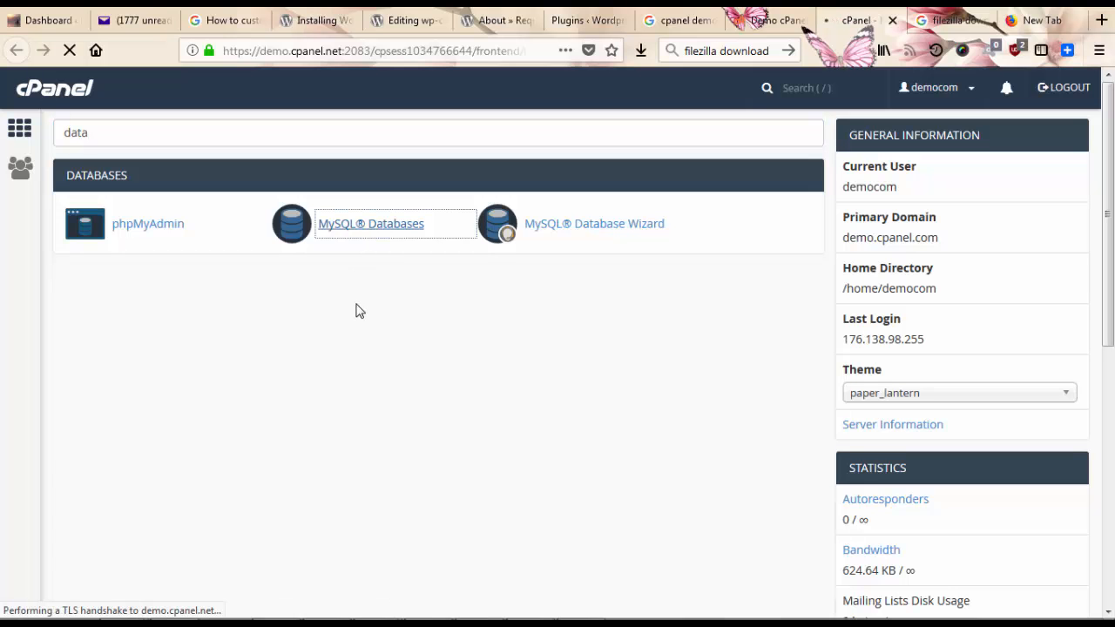
click(603, 228)
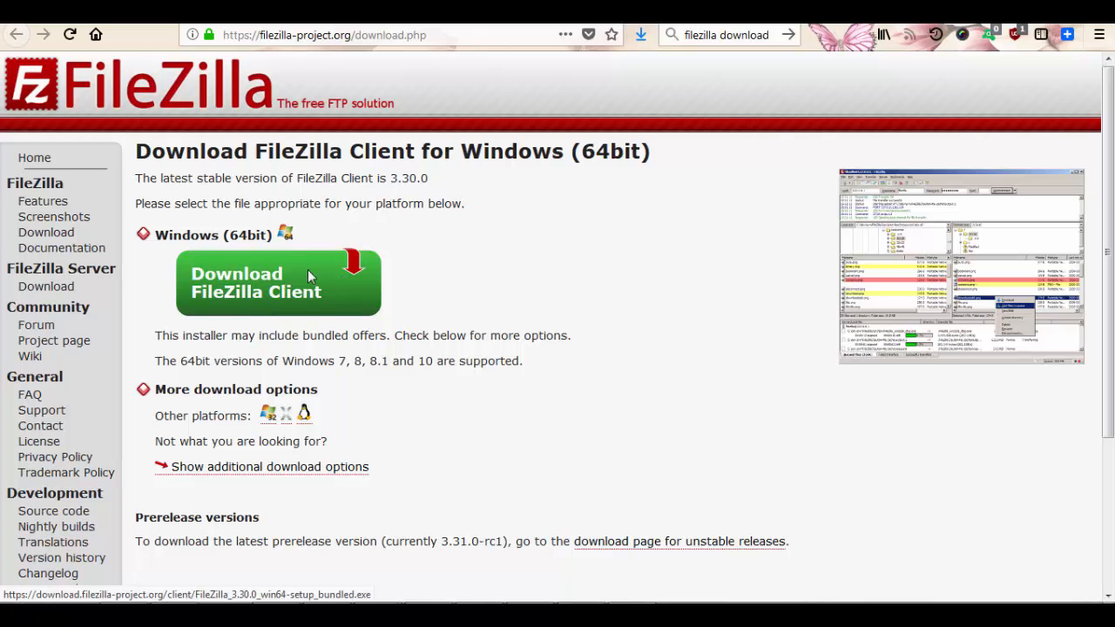
Download the free FileZilla edition and save FileZilla_3.30.0_win64-setup_bundled.exe to disk
click(284, 292)
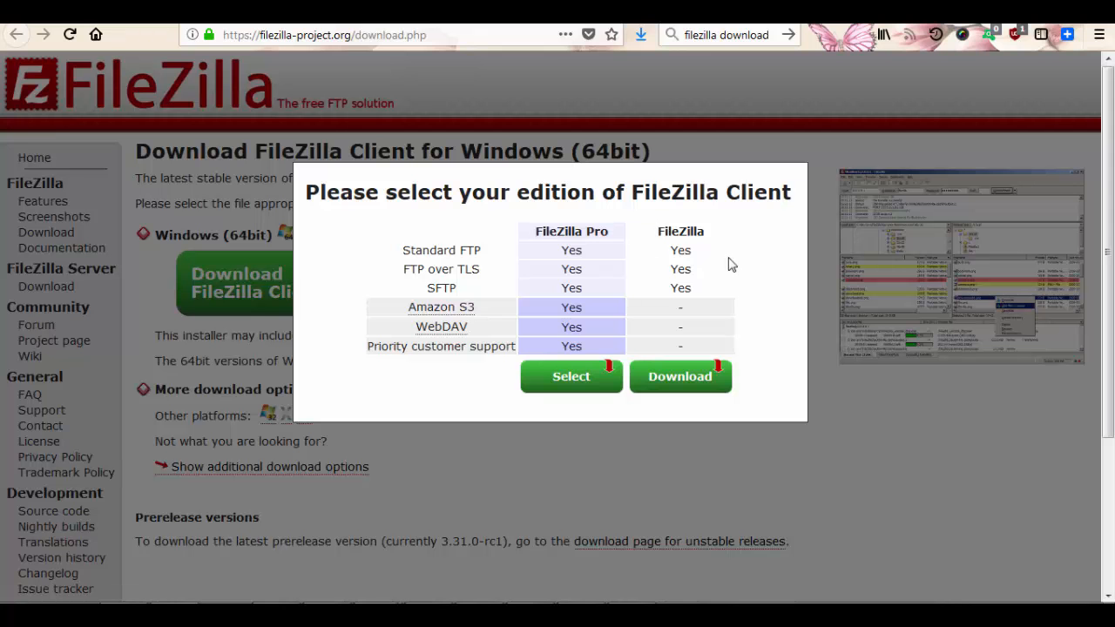
click(719, 390)
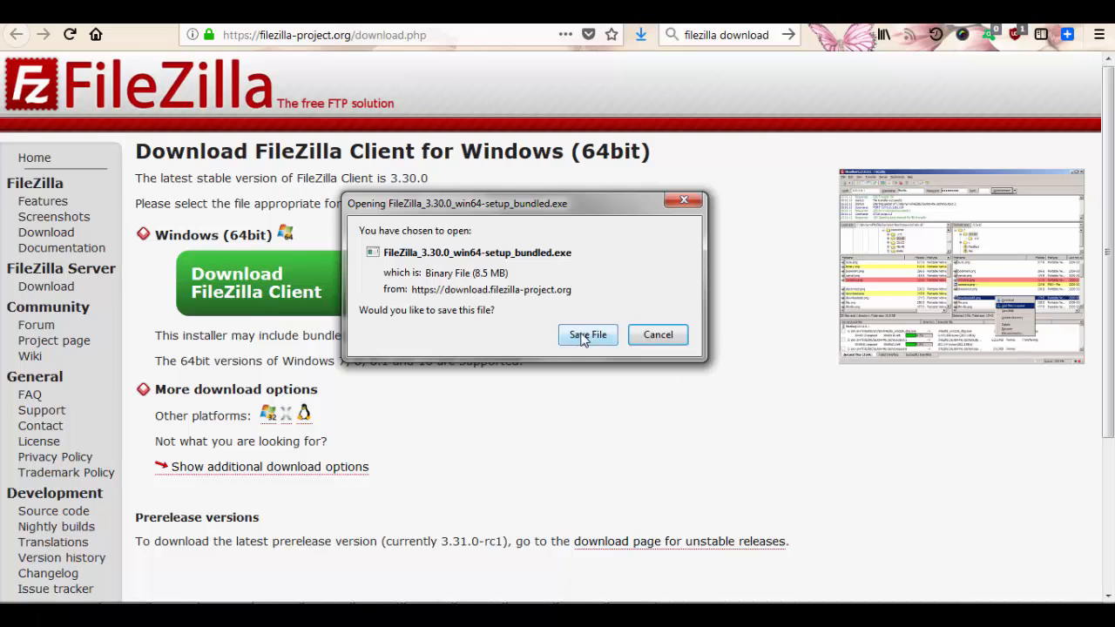
click(585, 335)
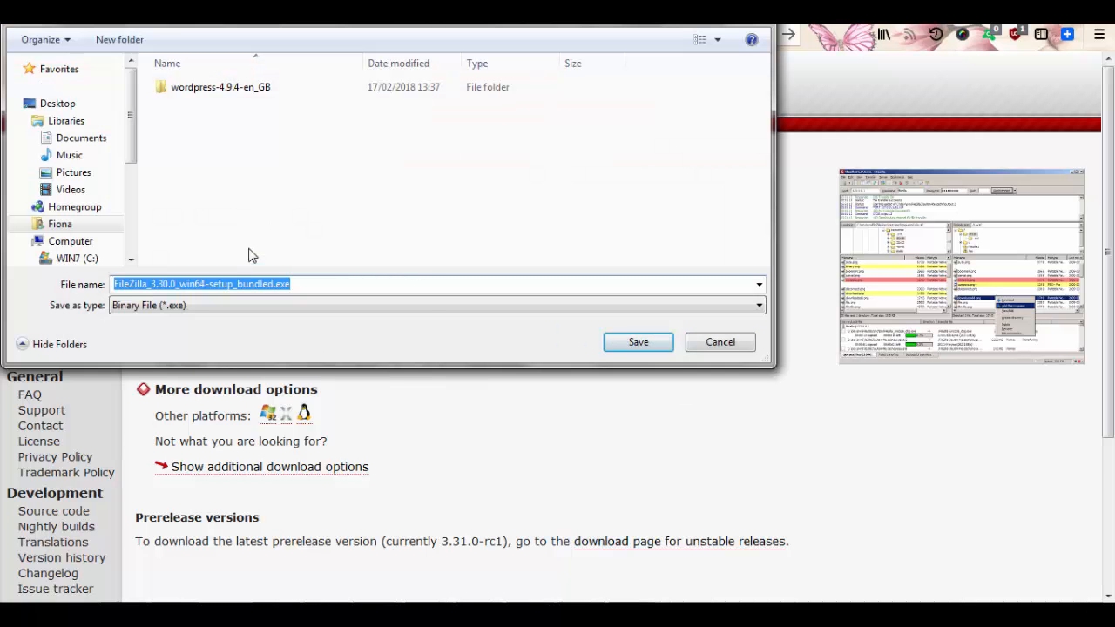
click(639, 343)
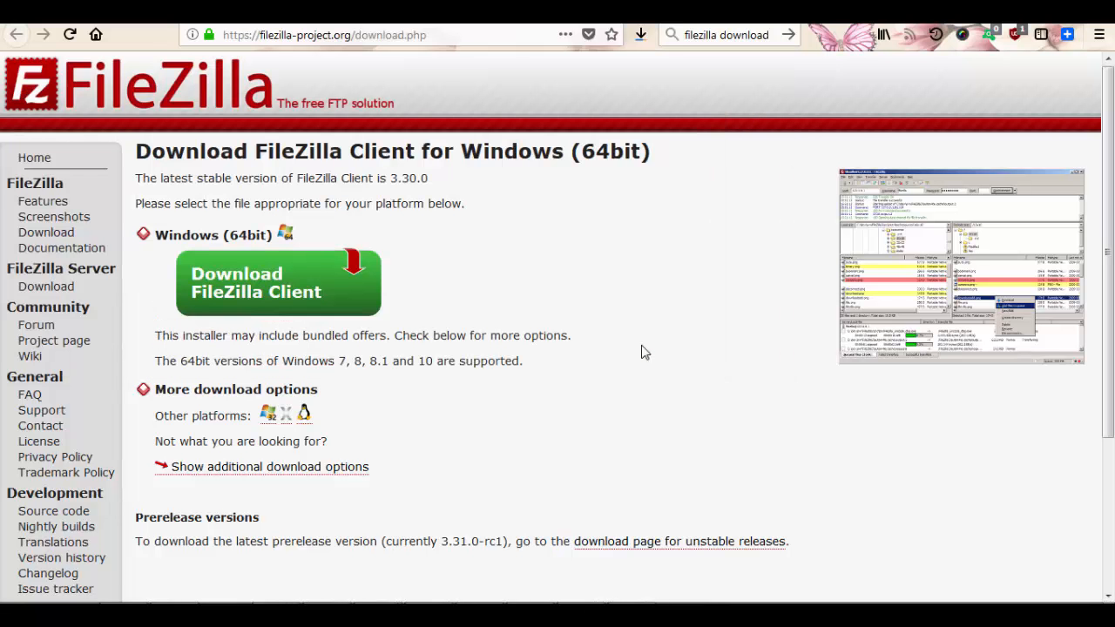
Run the downloaded FileZilla setup exe from Firefox's Downloads list, allowing it past the security warning
click(641, 42)
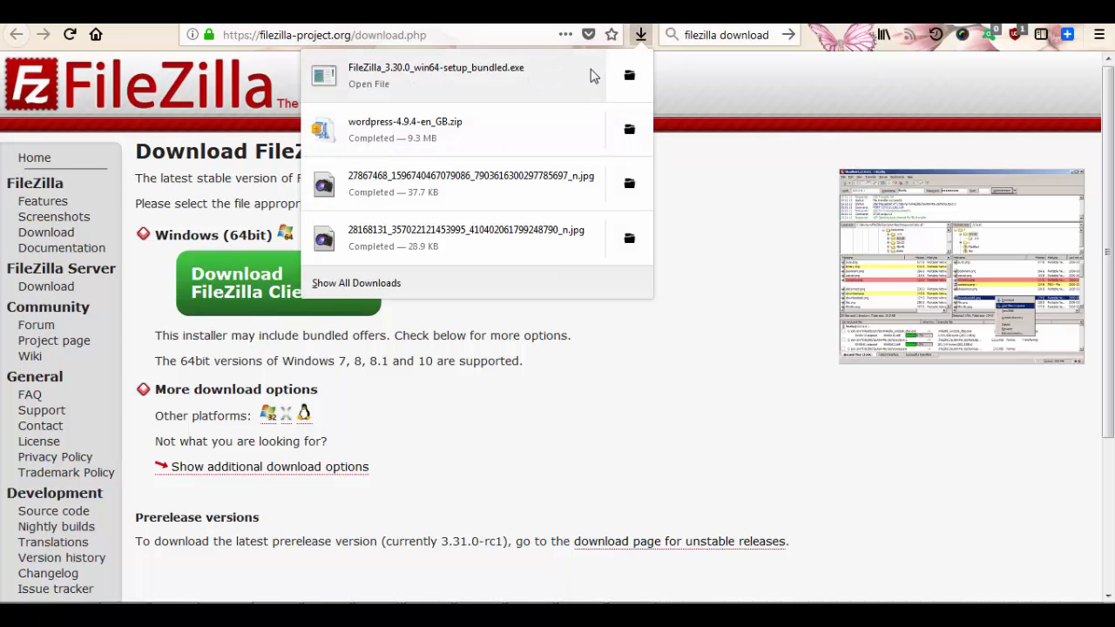
click(539, 84)
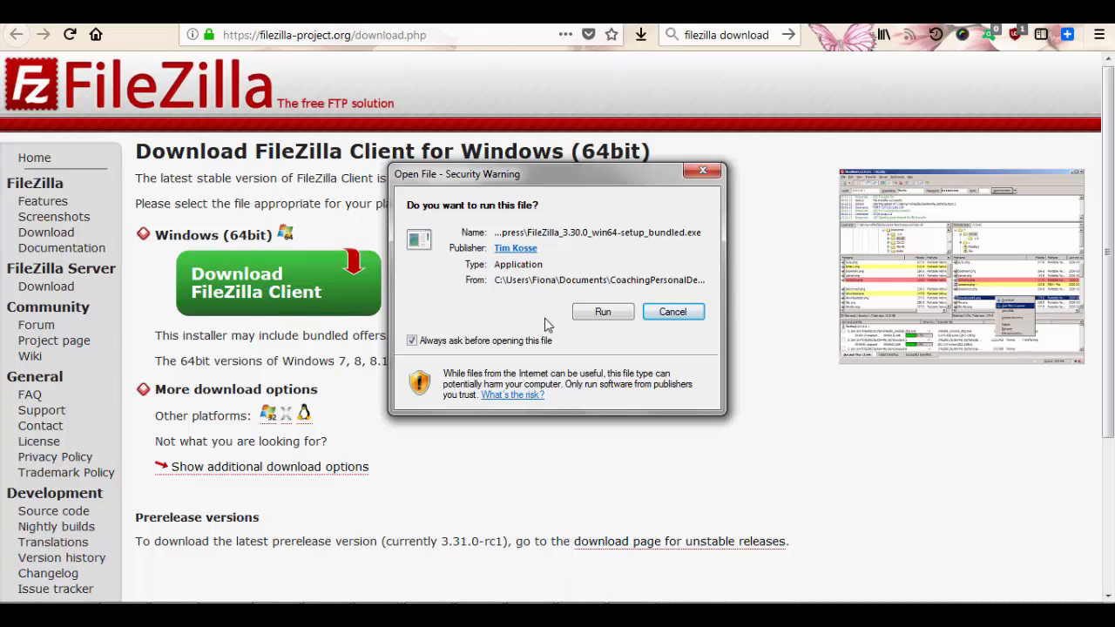
click(605, 313)
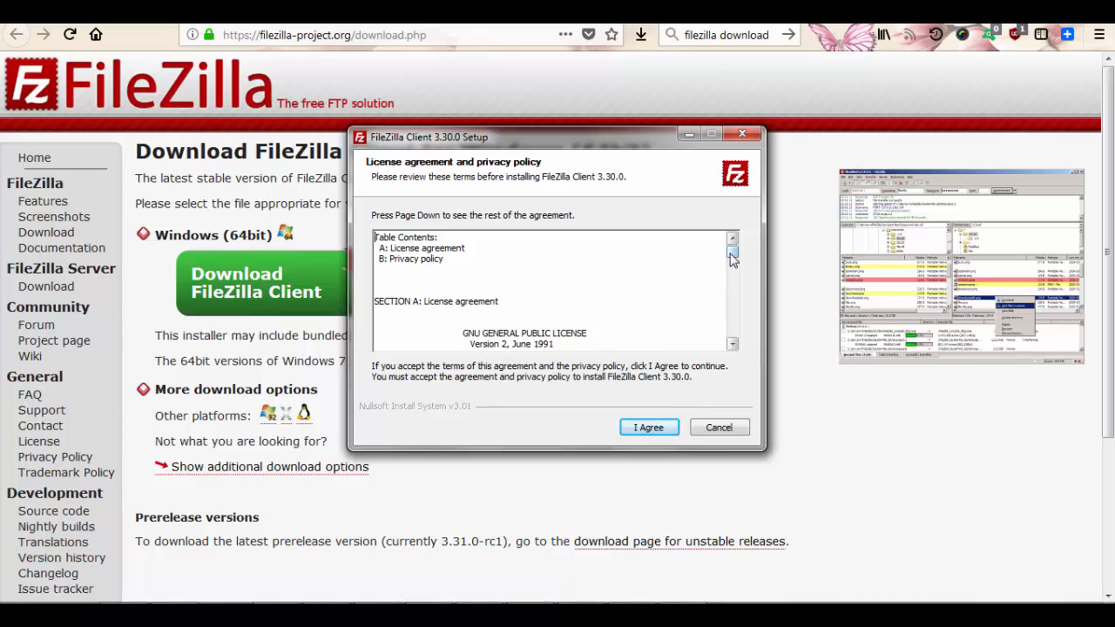
Scroll through the FileZilla license and privacy policy and agree to them
drag(732, 253, 734, 330)
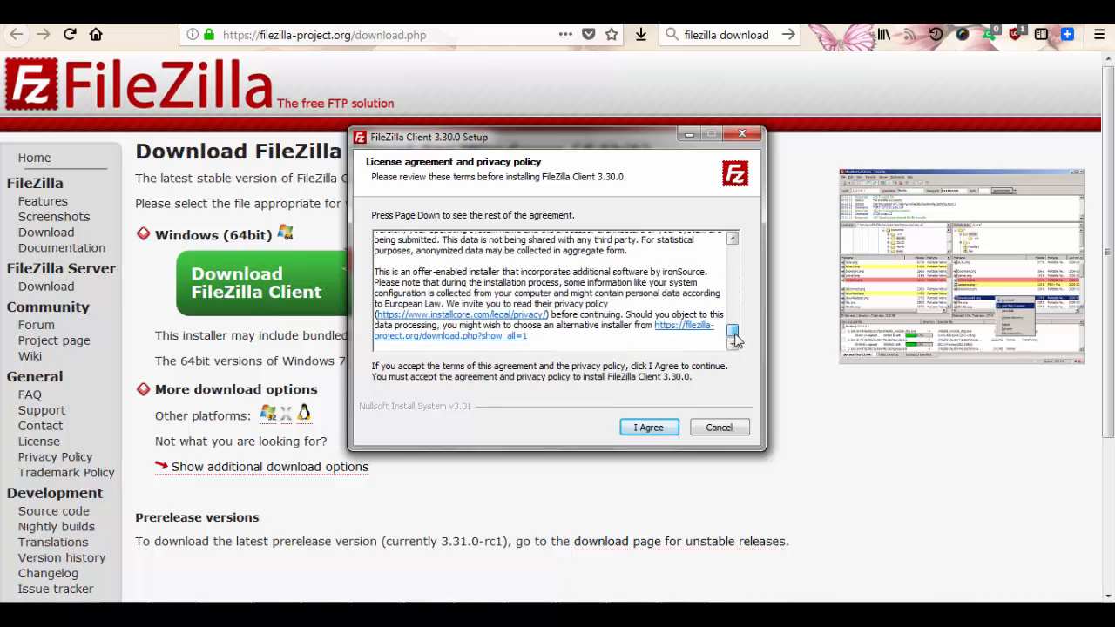
click(645, 427)
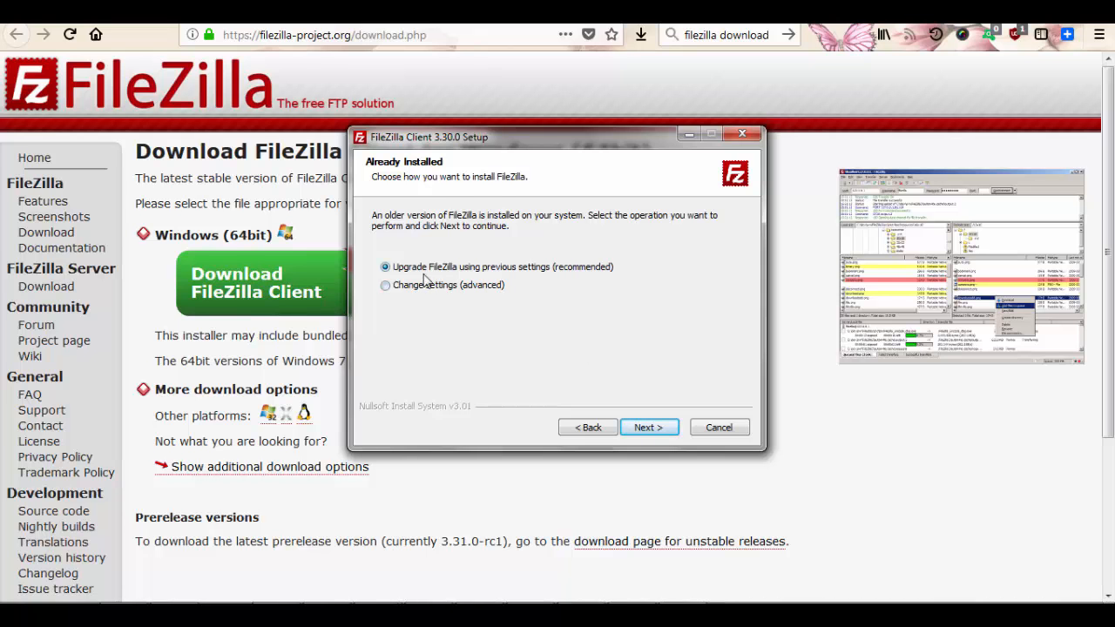
Upgrade with previous settings, declining the Bing and Reason Core Security offers, and install FileZilla 3.30.0
click(649, 428)
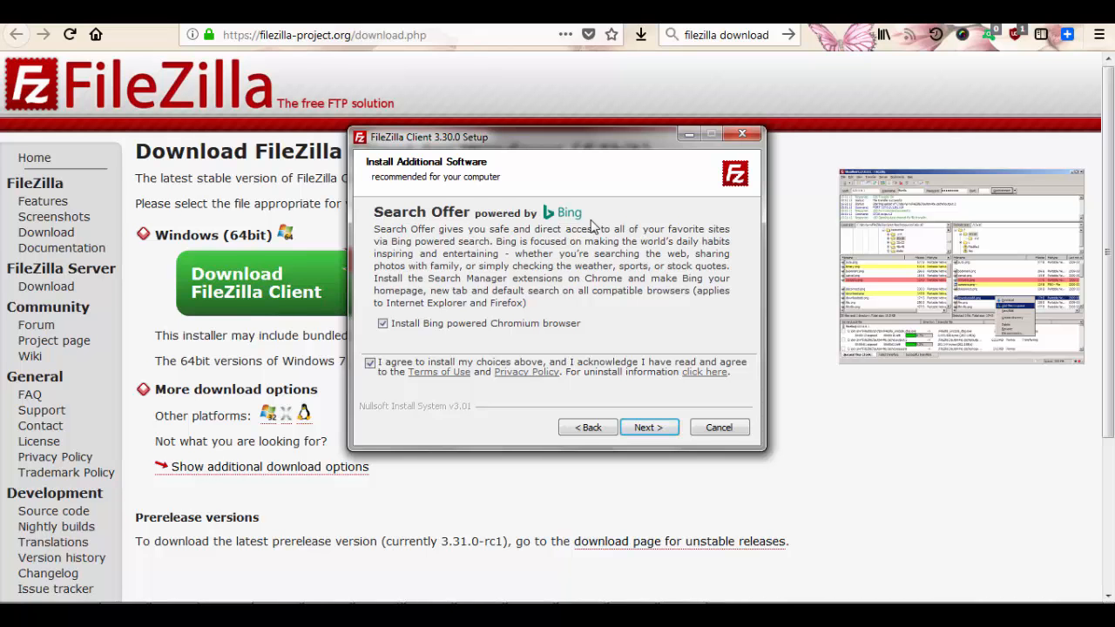
click(384, 325)
click(371, 364)
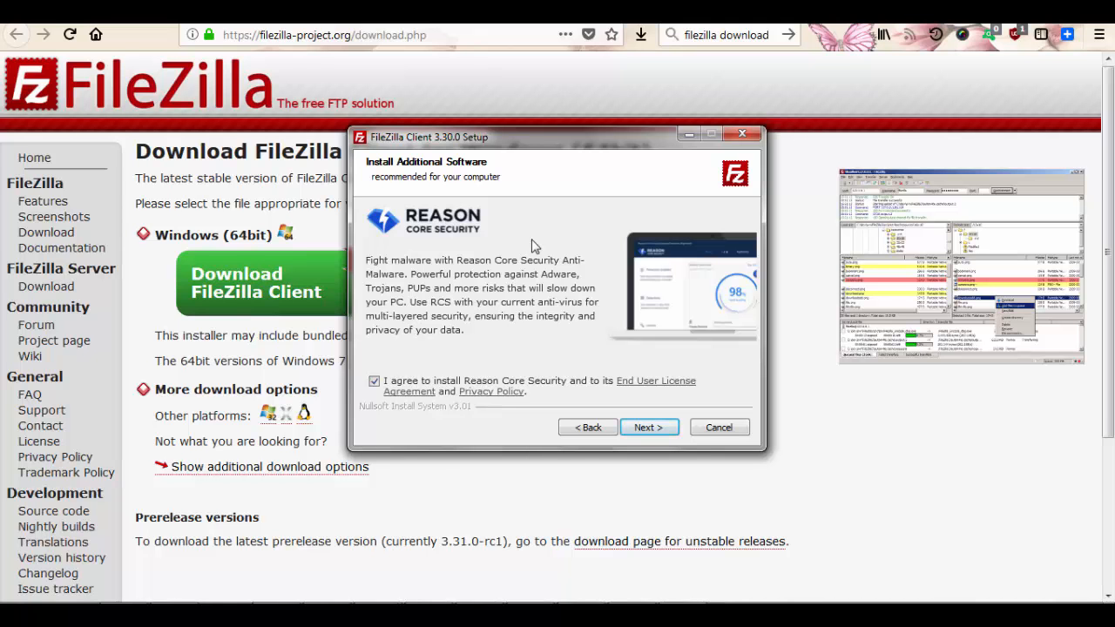
click(374, 383)
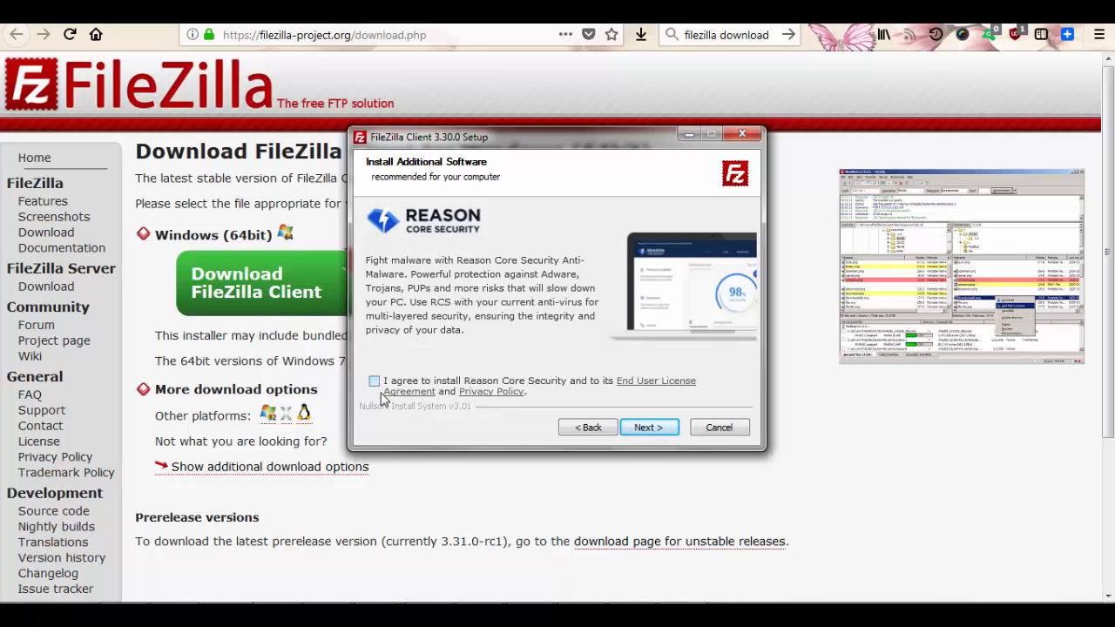
click(649, 428)
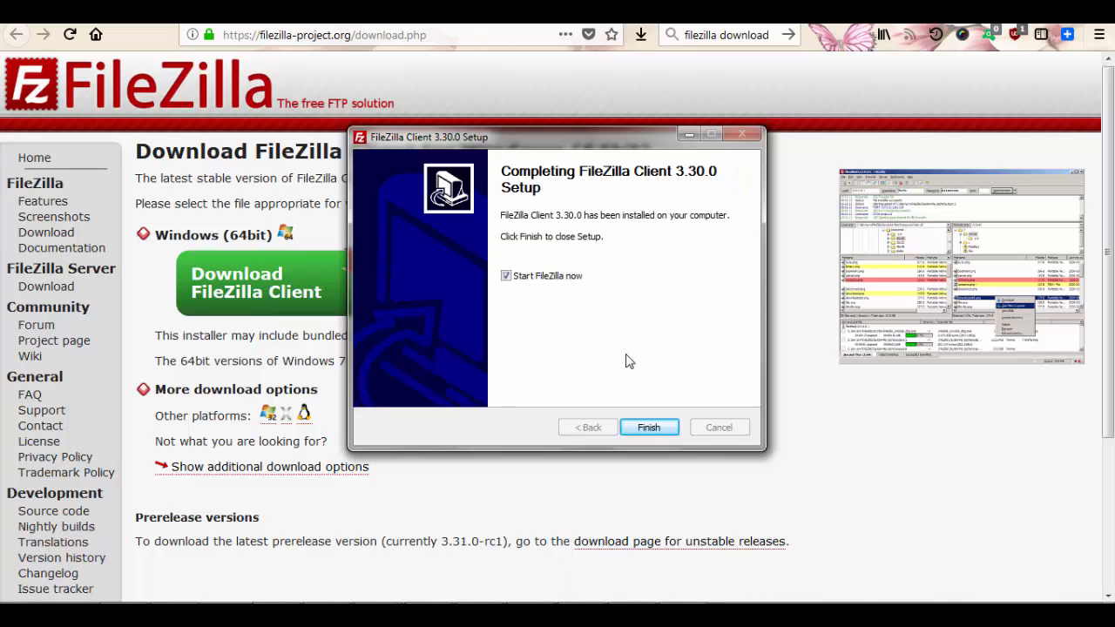
Finish the setup with 'Start FileZilla now' ticked so FileZilla Client launches
click(649, 427)
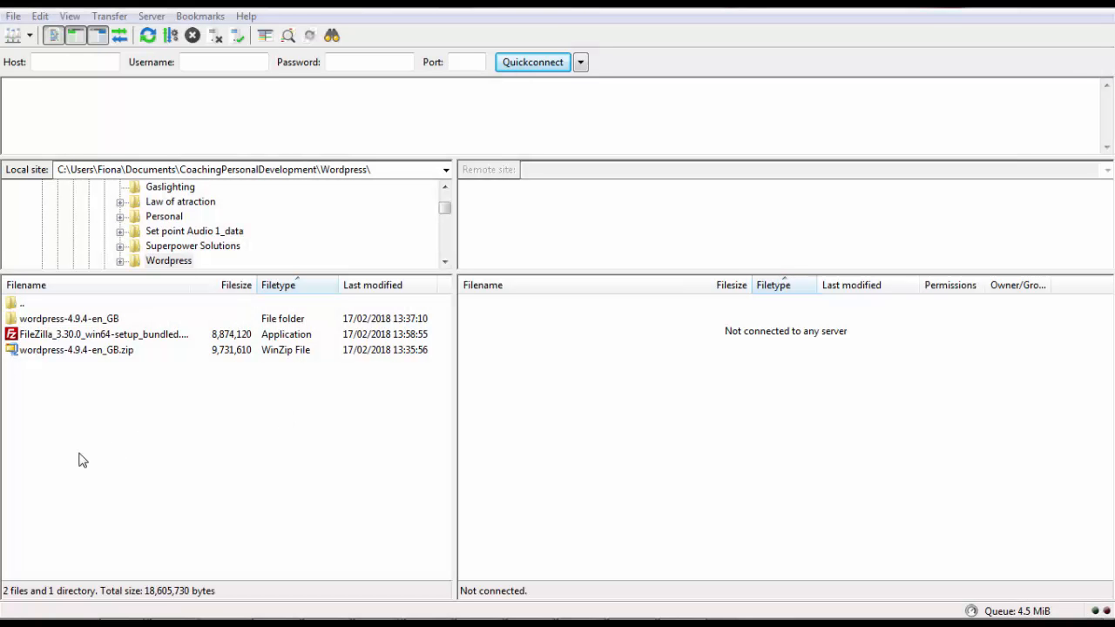
Open the Site Manager from FileZilla's File menu
click(12, 16)
mouse_move(40, 16)
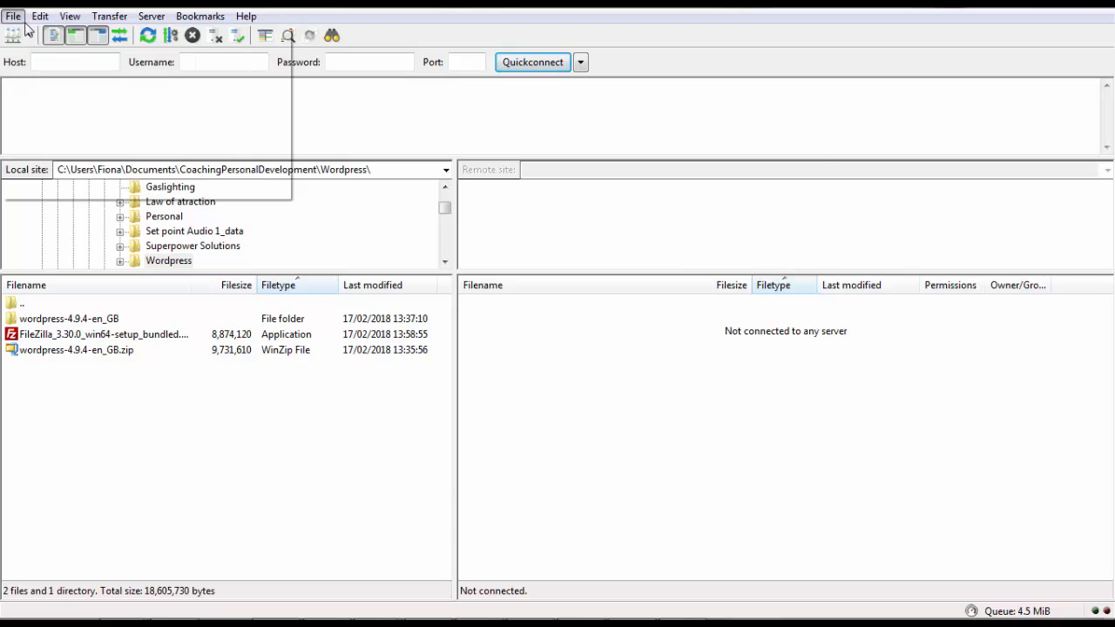
click(20, 35)
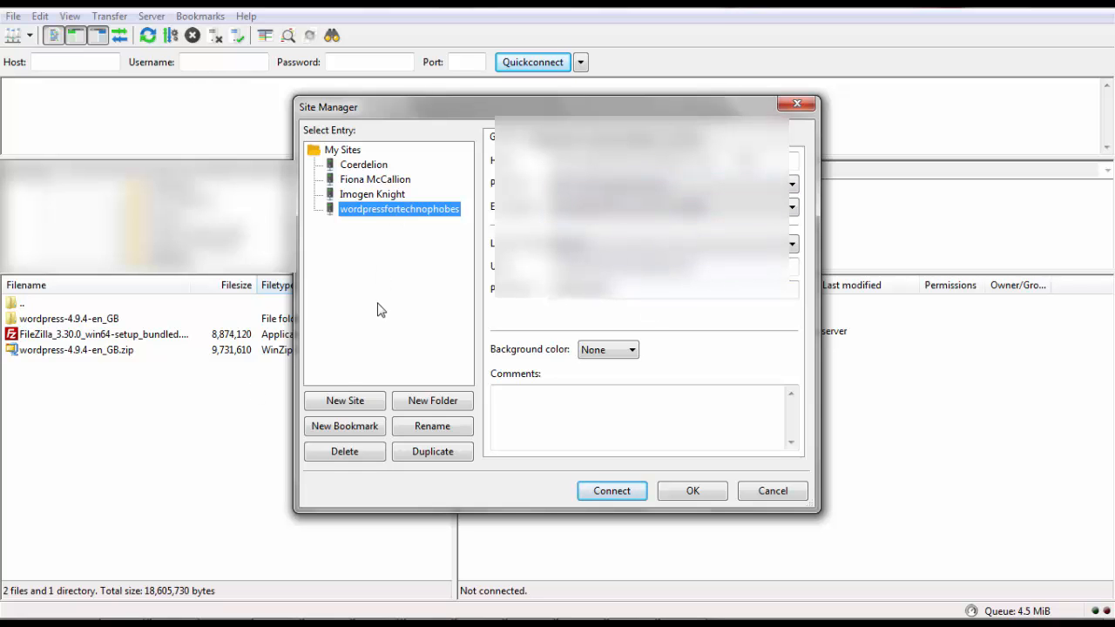
Add a new site entry named 'Test' and try connecting with it
click(342, 408)
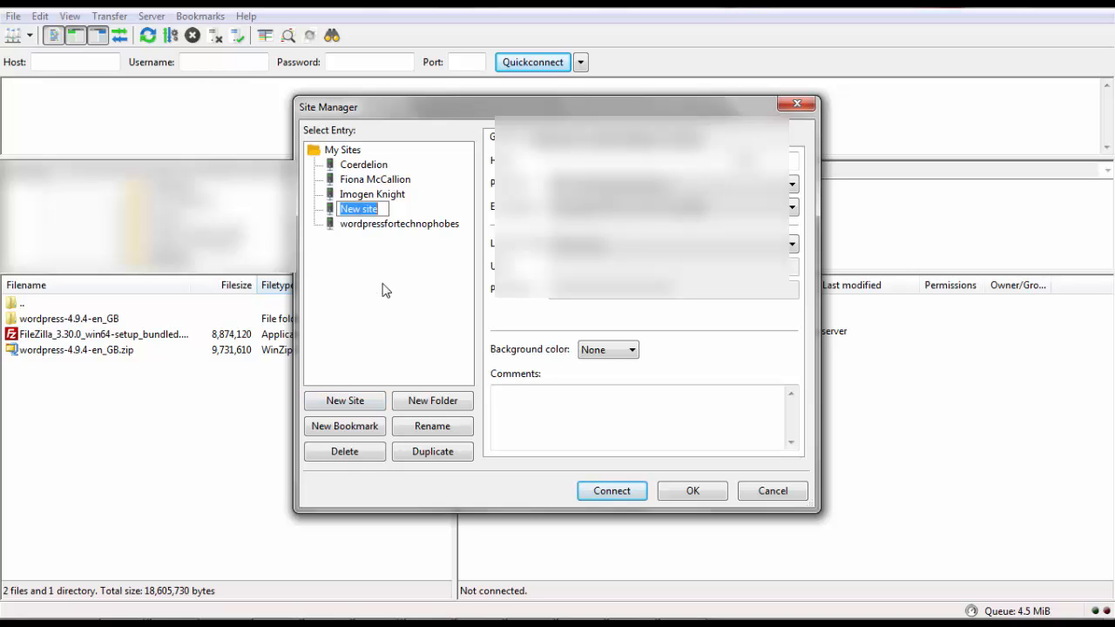
text(Test)
key(Return)
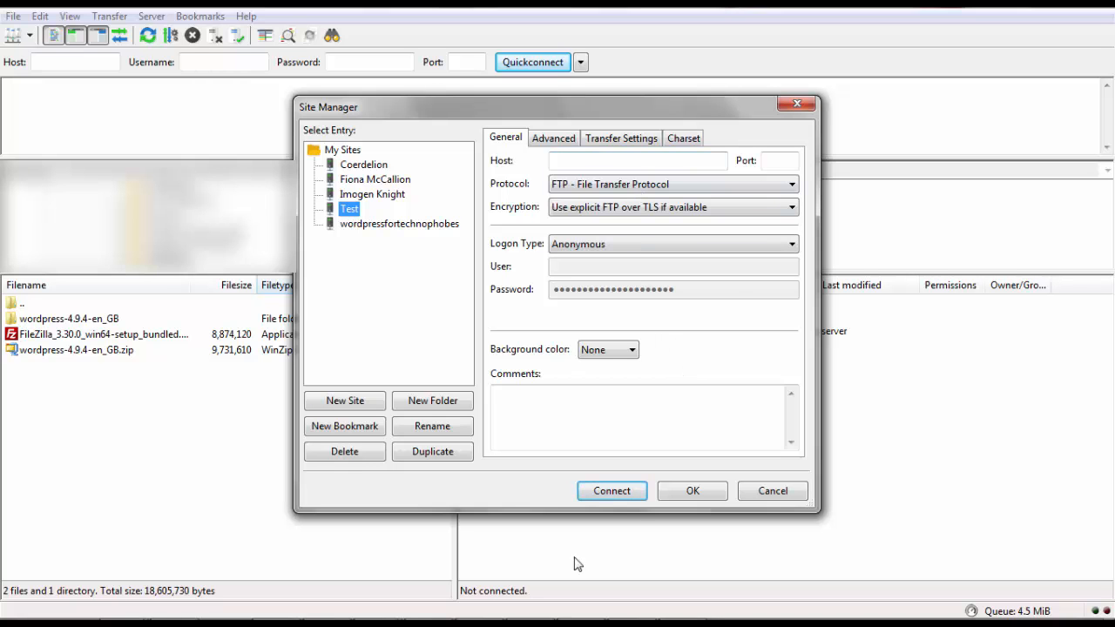
click(614, 498)
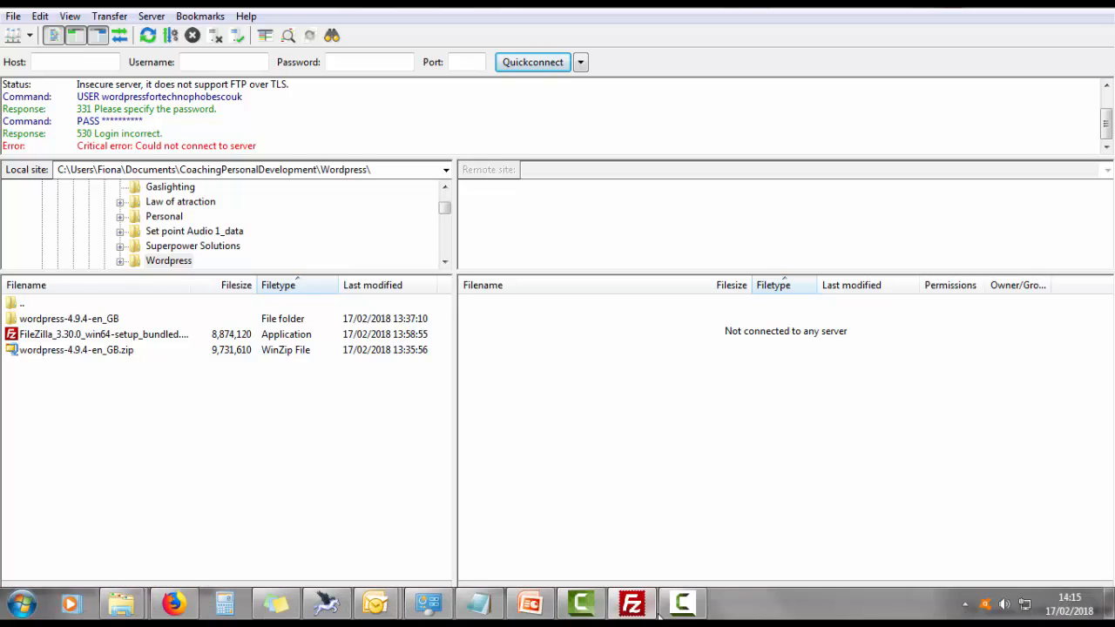
Connect to the saved WordPress hosting site from the toolbar's Site Manager dropdown
click(28, 35)
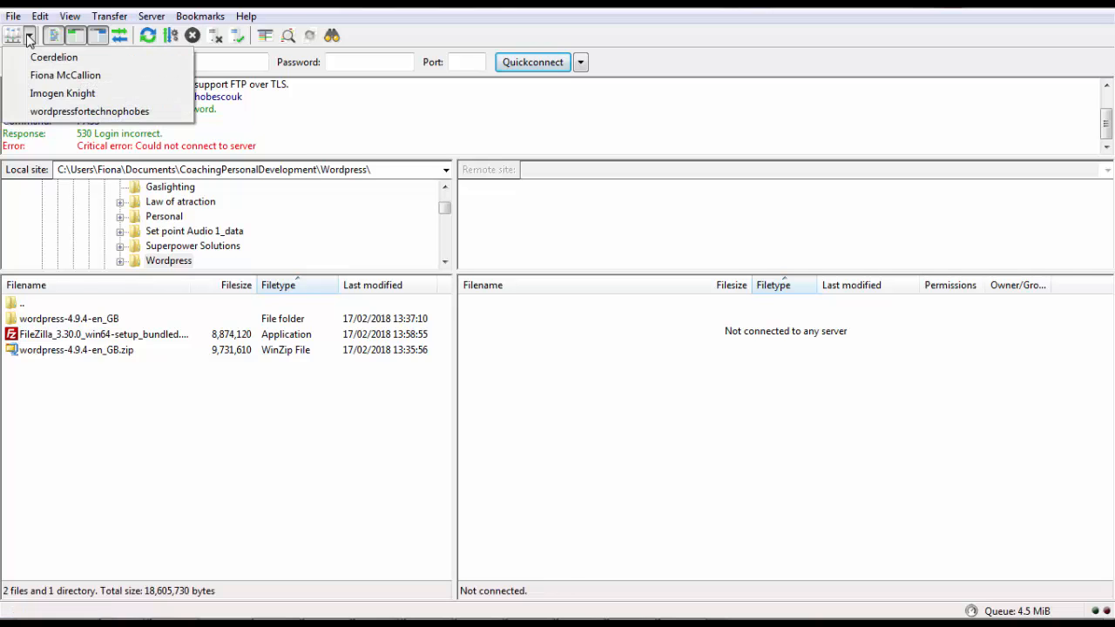
click(43, 112)
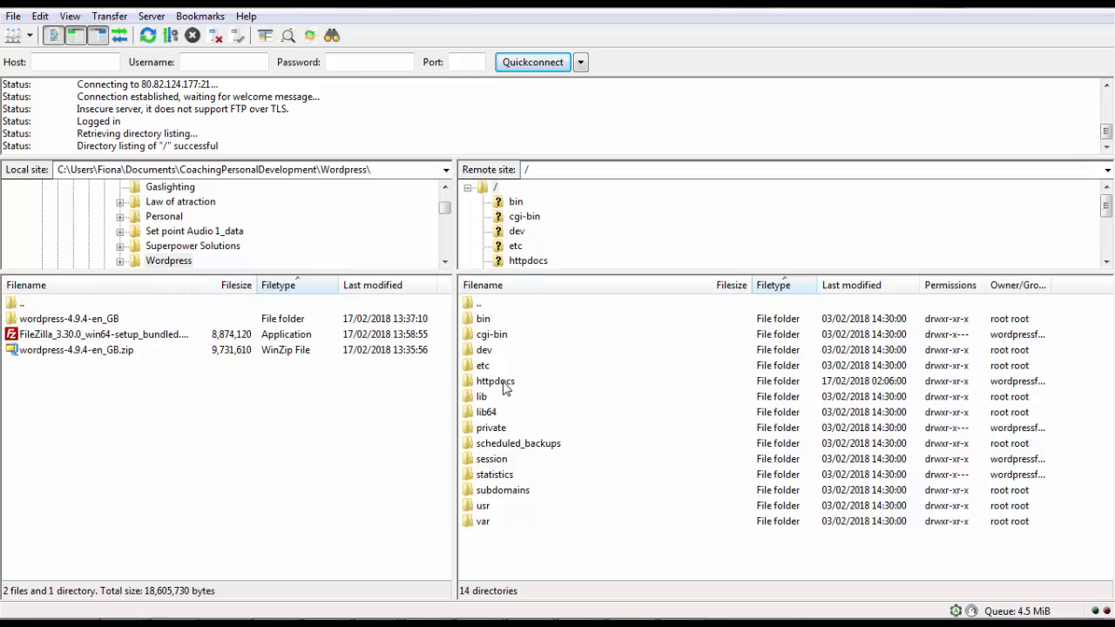
Open remote /httpdocs and local wordpress-4.9.4-en_GB/wordpress, then select wp-config-sample.php locally
click(505, 386)
double_click(506, 386)
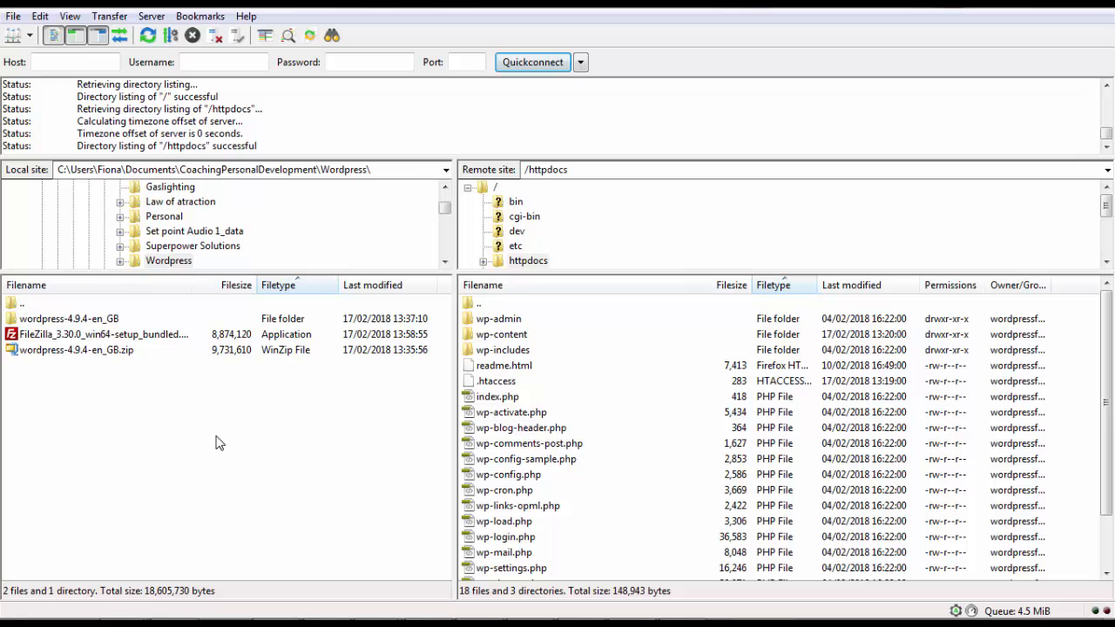
click(66, 323)
double_click(66, 323)
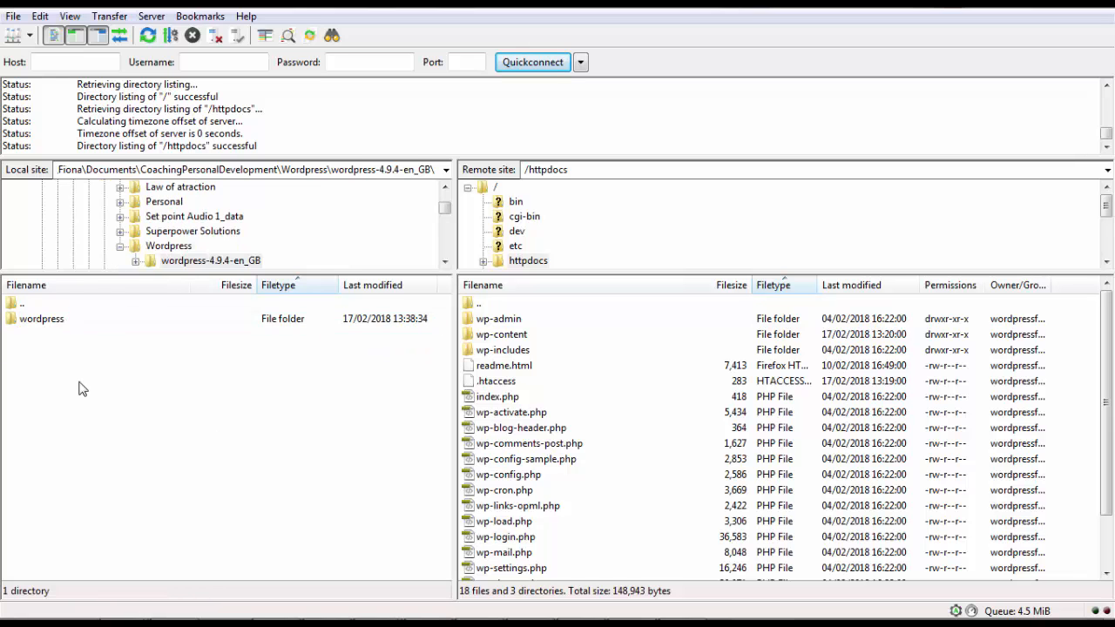
double_click(44, 320)
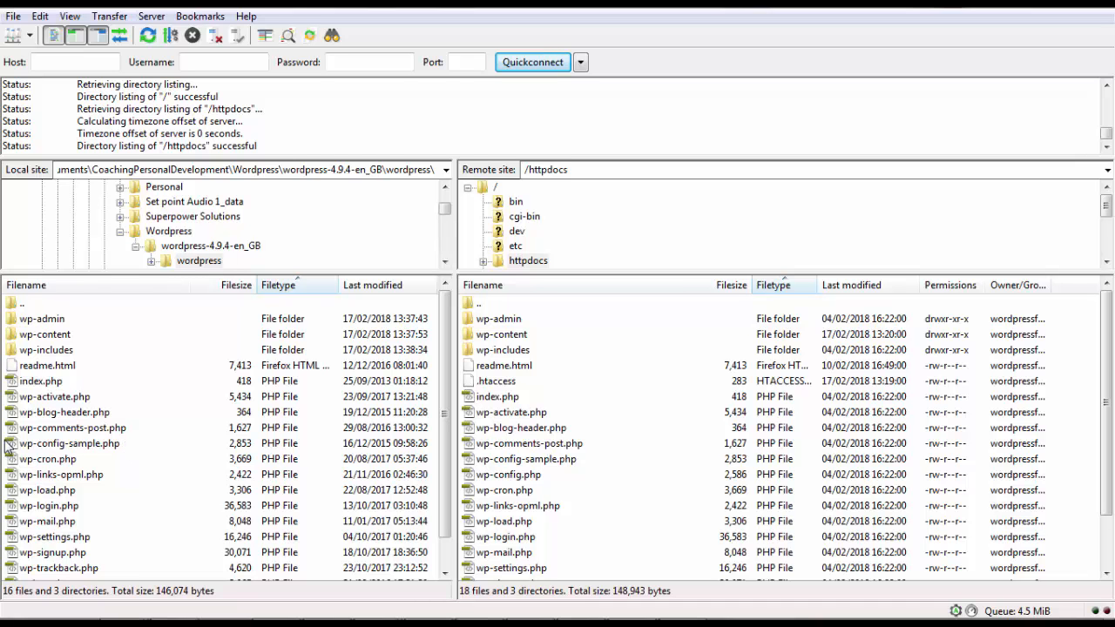
click(71, 447)
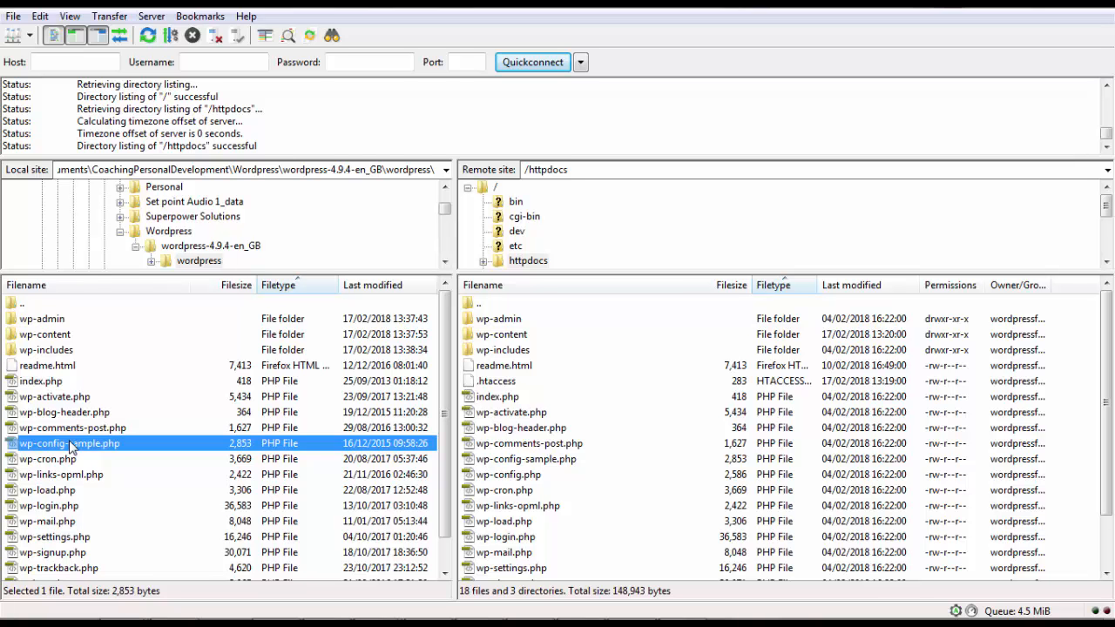